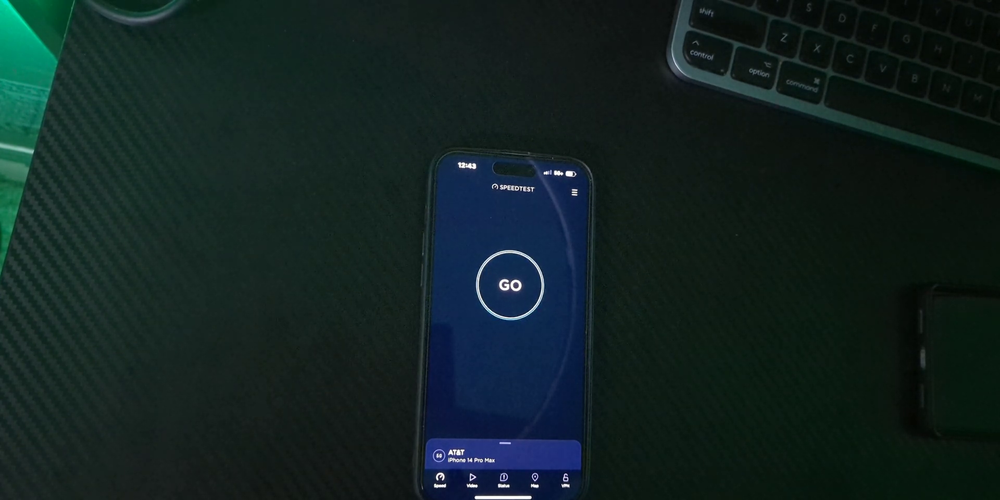
Step: Run the iPhone speed test to get 42.2 Mbps download and 2.35 Mbps upload on AT&T
{"action": "left_click", "coordinate": [510, 285]}
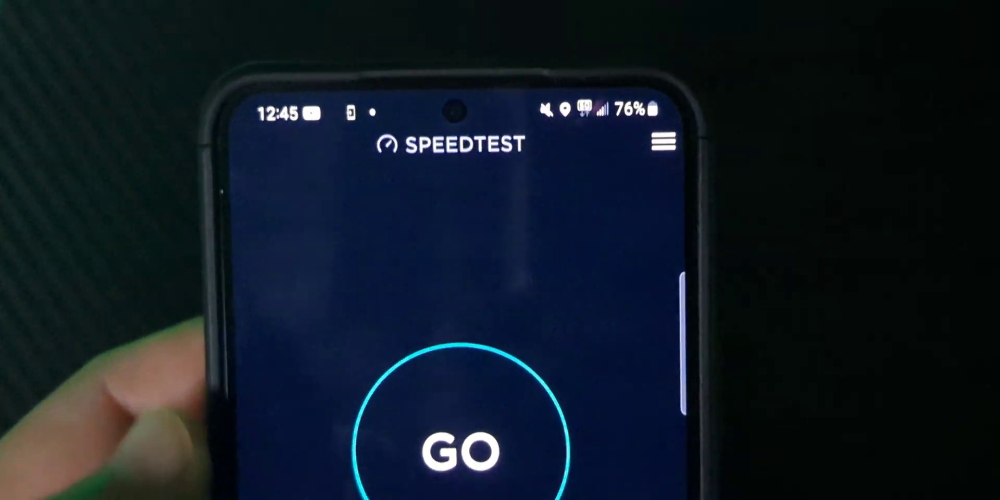
{"action": "left_click", "coordinate": [461, 451]}
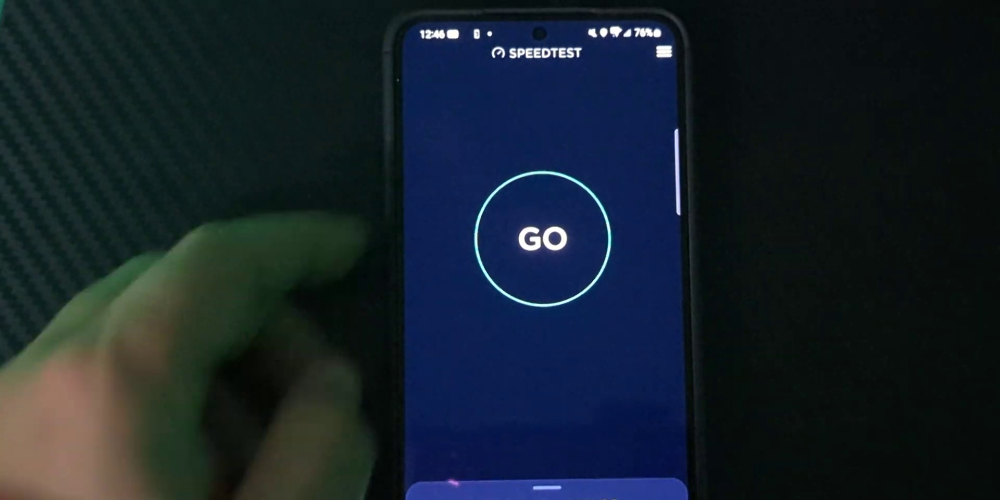
Step: Start a new Galaxy S22 speed test against the AT&T server in Akron
{"action": "left_click", "coordinate": [569, 243]}
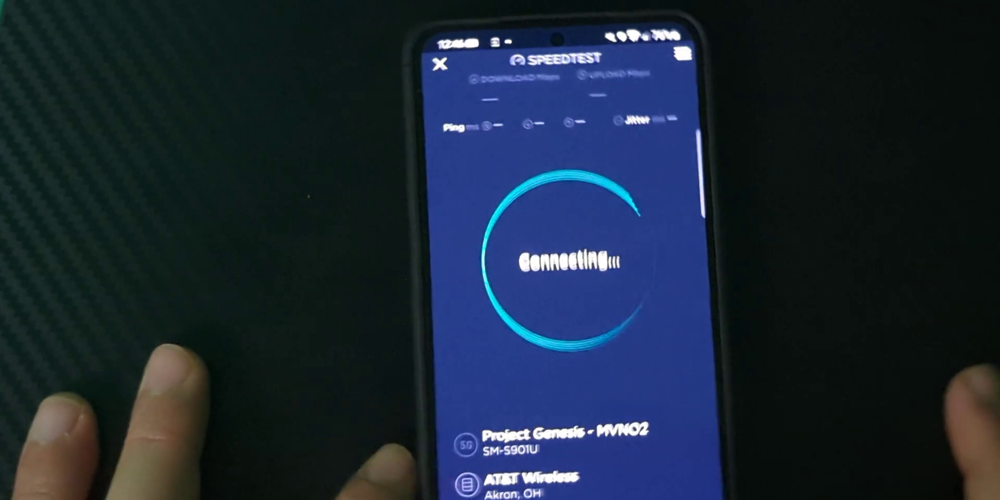